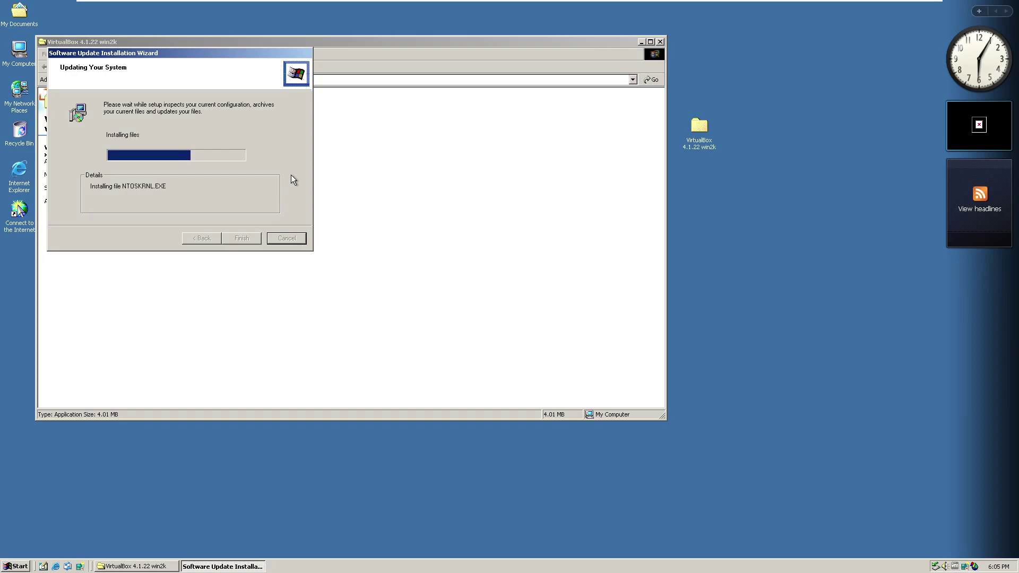
Open c:\boot.ini, append \PAE to the Windows 2000 Professional entry, then save and close the file.
{"action": "key", "text": "super+r"}
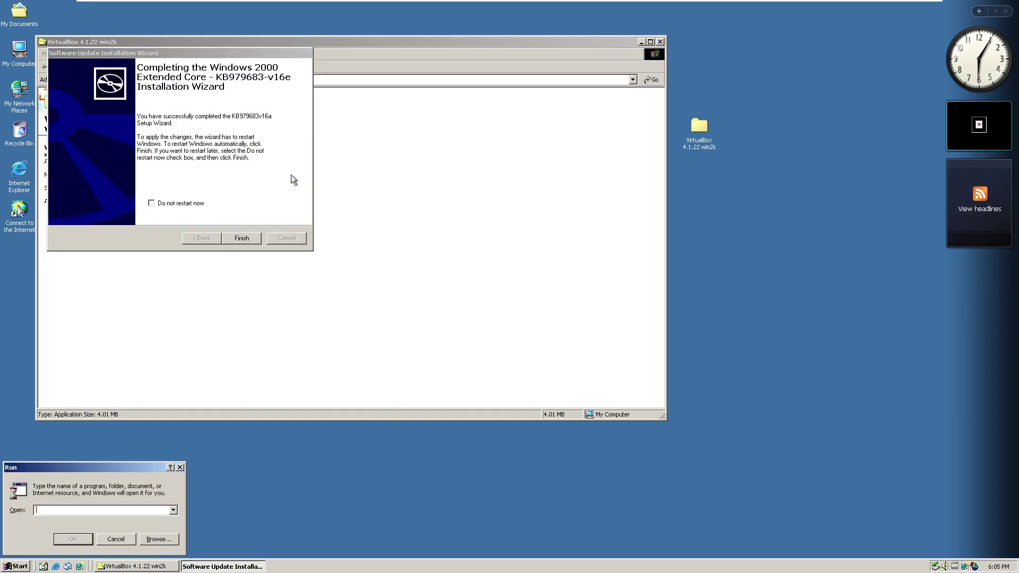
{"action": "type", "text": "c:\boot."}
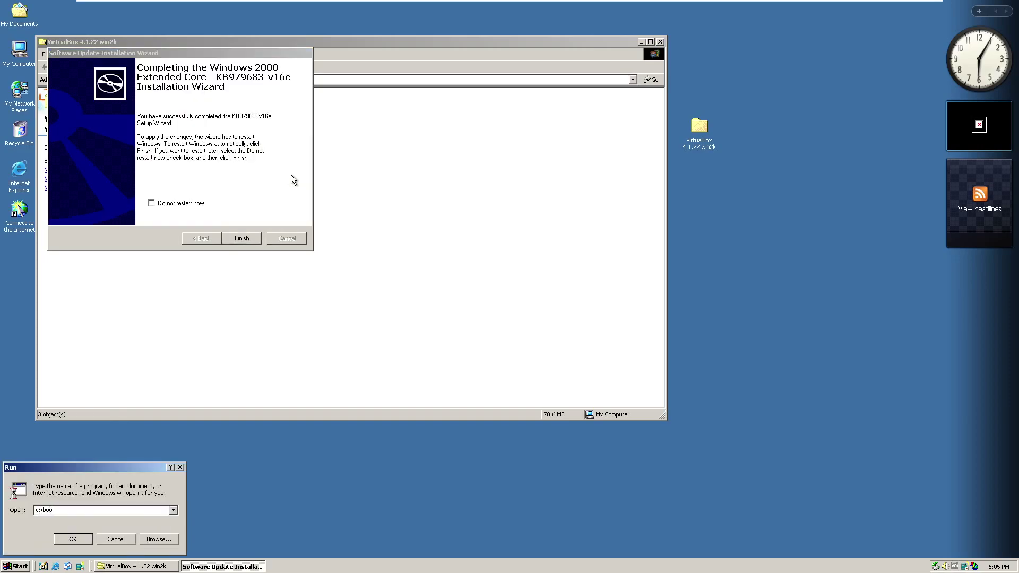
{"action": "type", "text": "ini"}
{"action": "key", "text": "Return"}
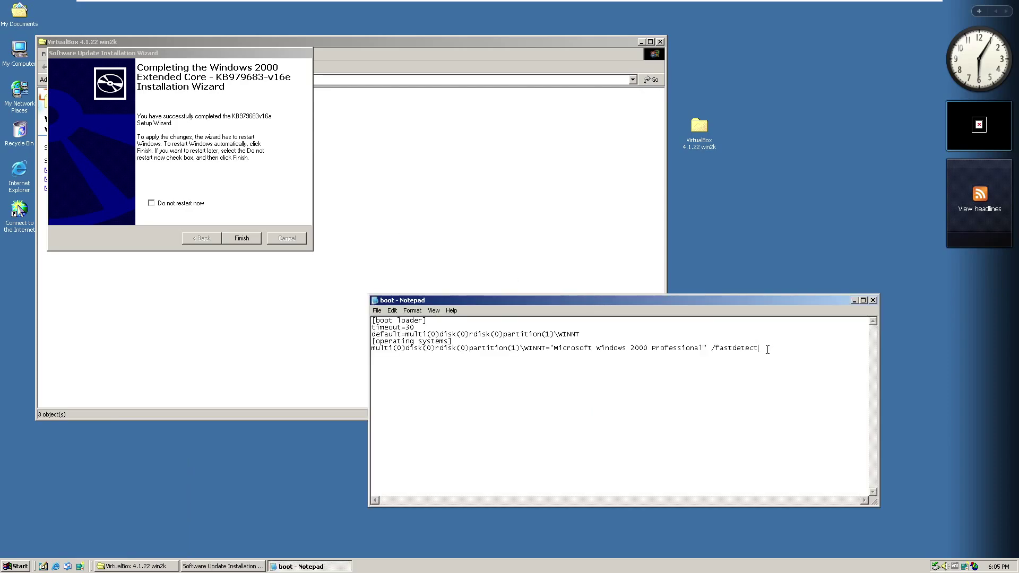
{"action": "type", "text": "\\PAE"}
{"action": "key", "text": "alt+f"}
{"action": "key", "text": "s"}
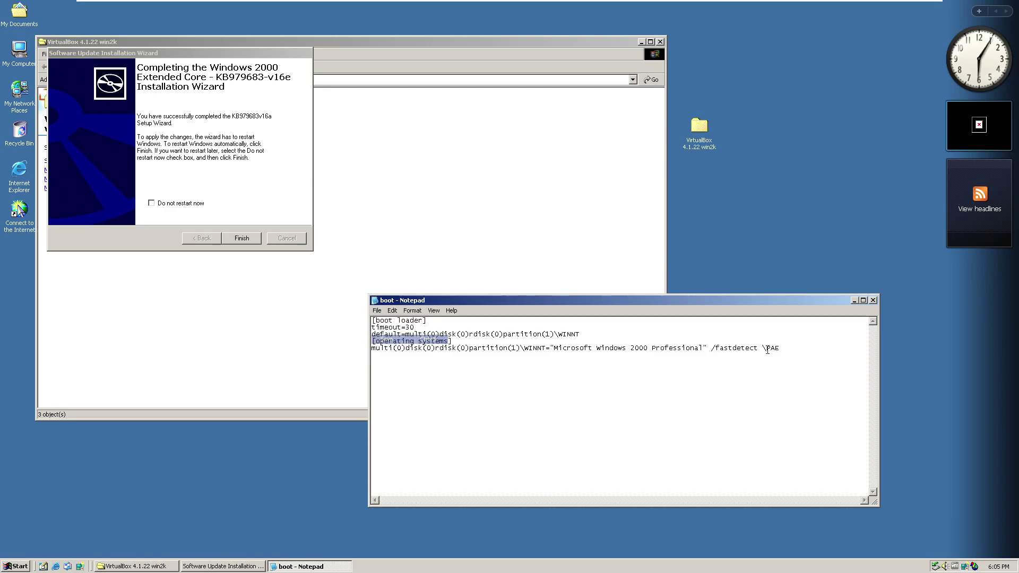
{"action": "left_click", "coordinate": [877, 301]}
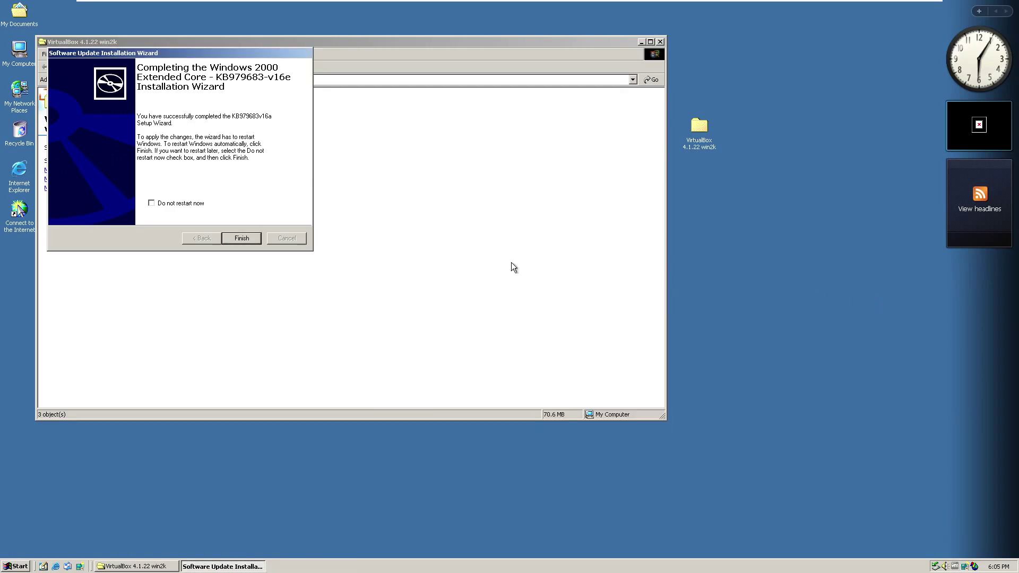
Finish the Windows 2000 Extended Core installation with a Windows restart and dismiss the Getting Started screen.
{"action": "left_click", "coordinate": [251, 240]}
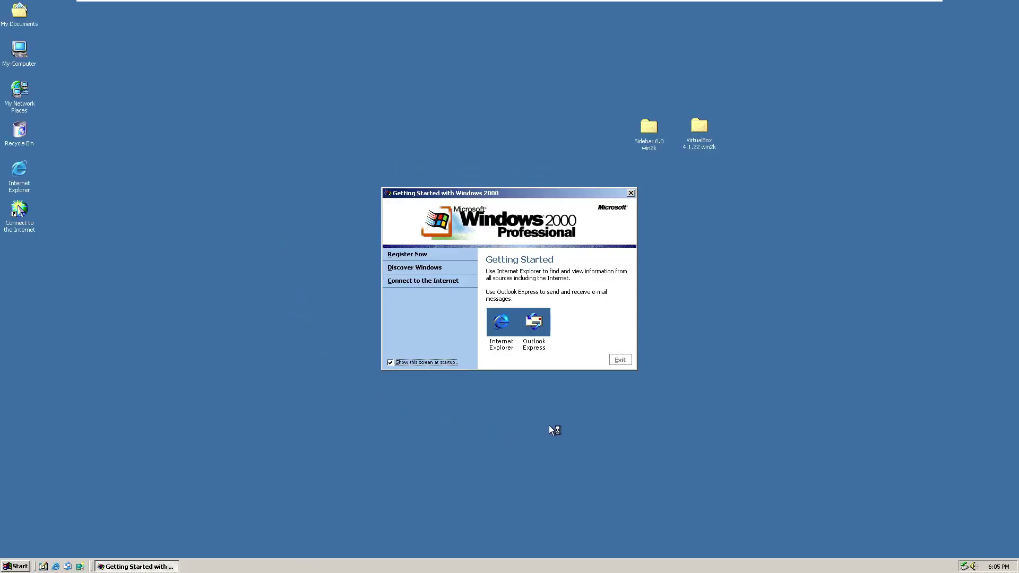
{"action": "left_click", "coordinate": [619, 360]}
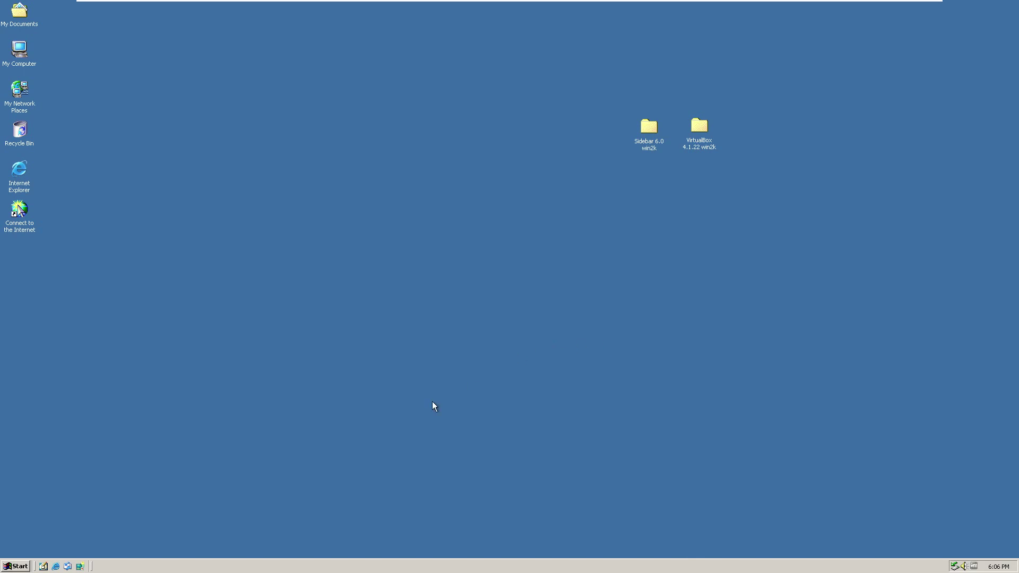
Run one of the compatibility entries of the Windows 2000 Power Pack.
{"action": "left_click", "coordinate": [30, 566]}
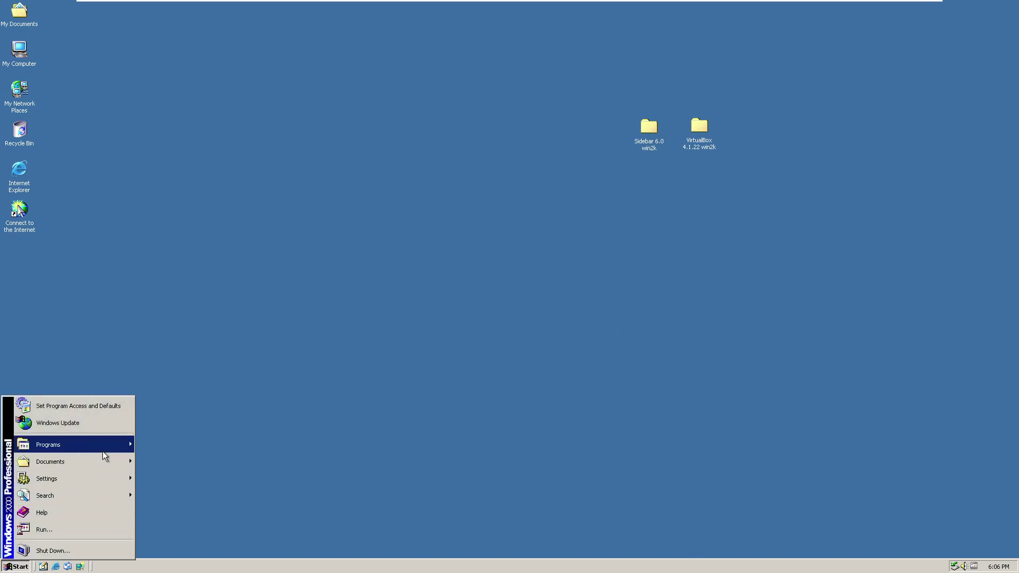
{"action": "mouse_move", "coordinate": [113, 448]}
{"action": "mouse_move", "coordinate": [213, 467]}
{"action": "mouse_move", "coordinate": [245, 468]}
{"action": "left_click", "coordinate": [345, 518]}
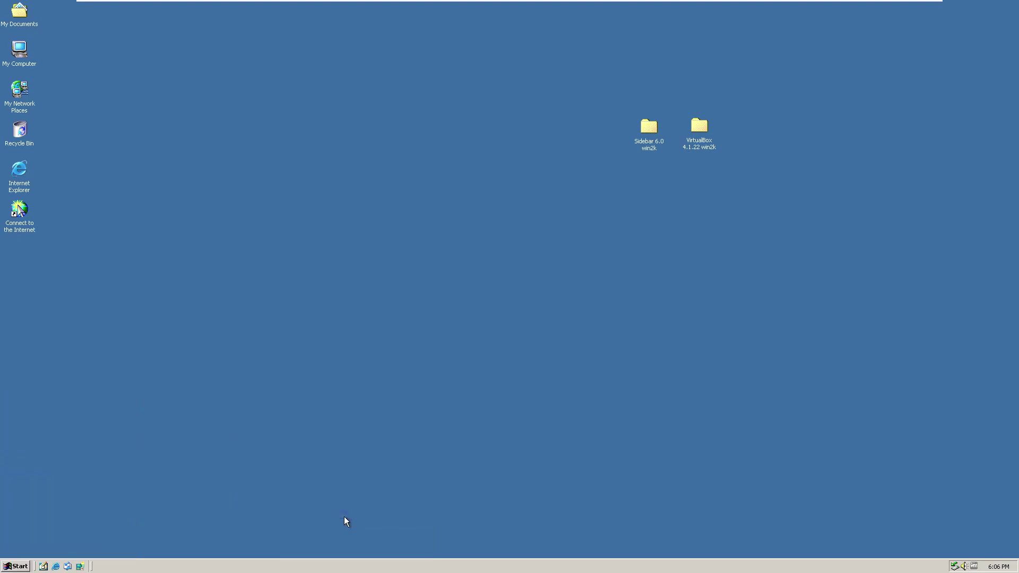
Install Oracle VM VirtualBox 4.1.22 from the VirtualBox 4.1.22 win2k folder on the desktop, accepting the setup defaults.
{"action": "double_click", "coordinate": [705, 135]}
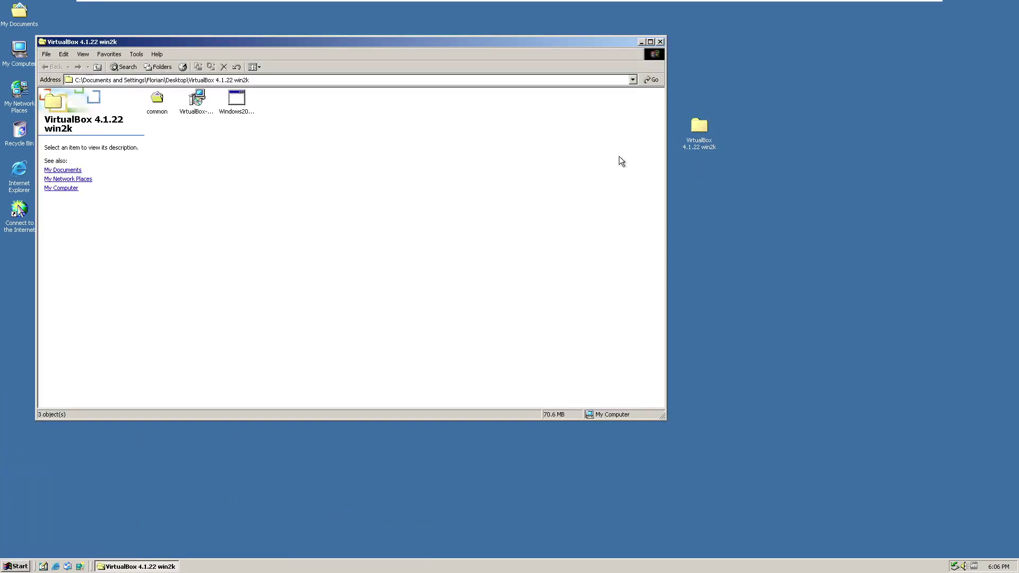
{"action": "double_click", "coordinate": [199, 101]}
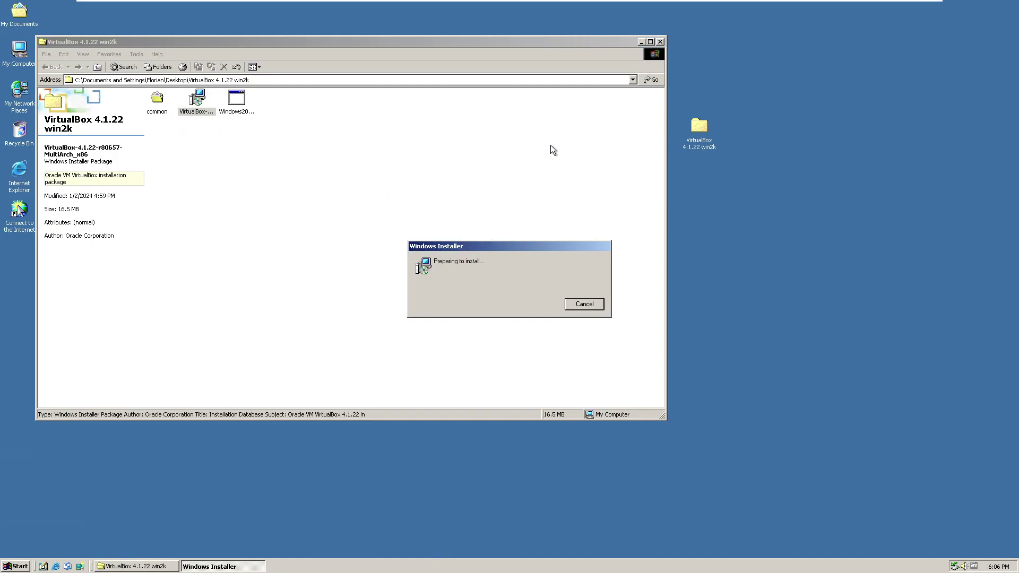
{"action": "left_click", "coordinate": [660, 42]}
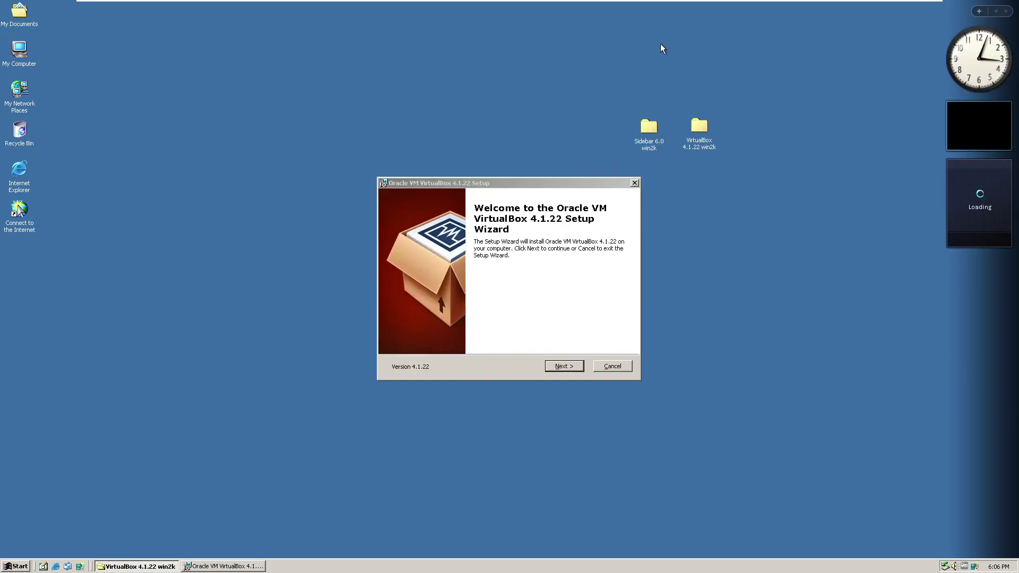
{"action": "left_click", "coordinate": [558, 364]}
{"action": "left_click", "coordinate": [558, 364]}
{"action": "left_click", "coordinate": [558, 364]}
{"action": "left_click", "coordinate": [559, 364]}
{"action": "left_click", "coordinate": [558, 364]}
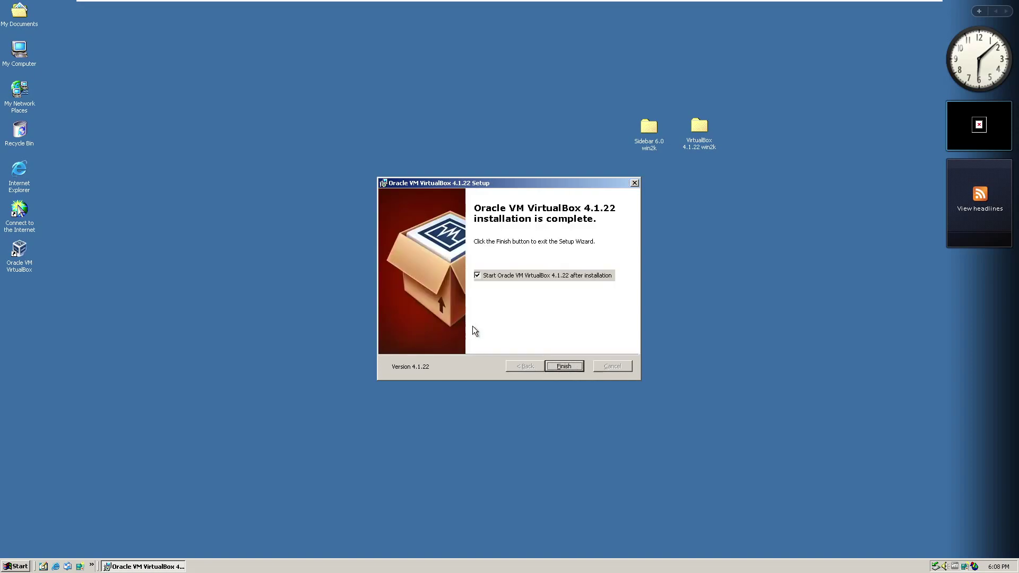
Run another Windows 2000 Power Pack compatibility entry, then finish the setup wizard and let it start VirtualBox.
{"action": "left_click", "coordinate": [15, 566]}
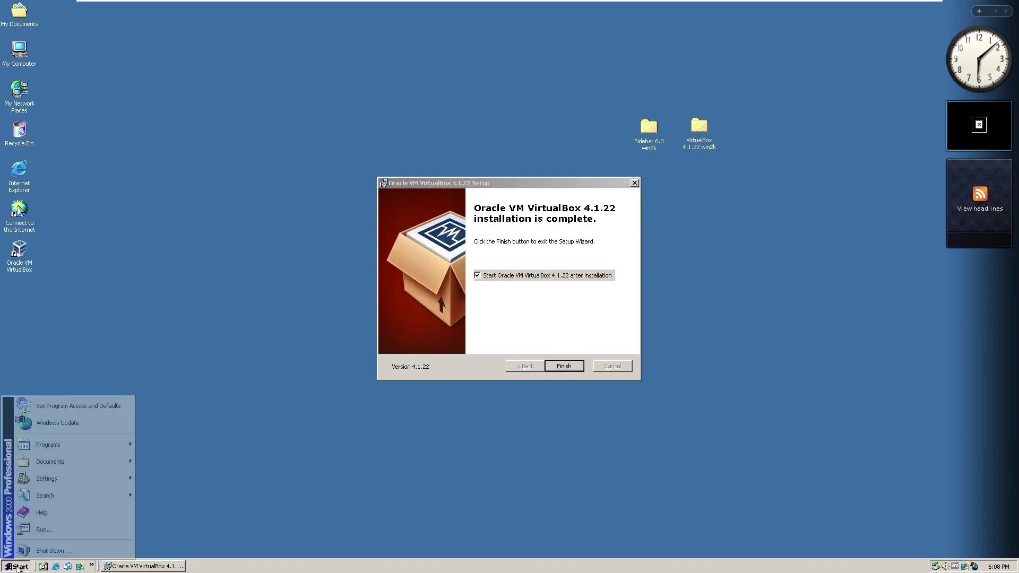
{"action": "mouse_move", "coordinate": [70, 448]}
{"action": "mouse_move", "coordinate": [159, 466]}
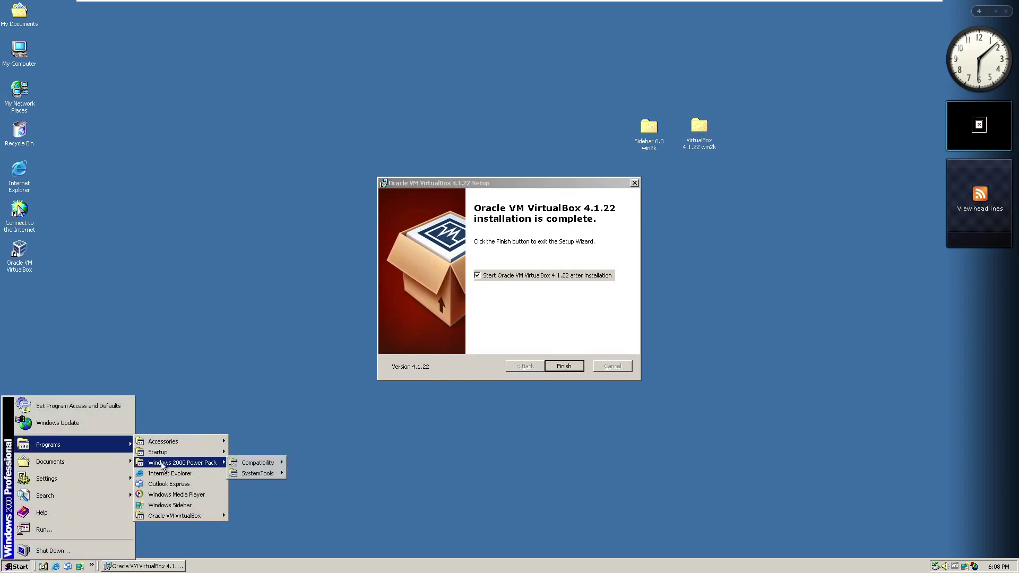
{"action": "mouse_move", "coordinate": [256, 465]}
{"action": "left_click", "coordinate": [319, 505]}
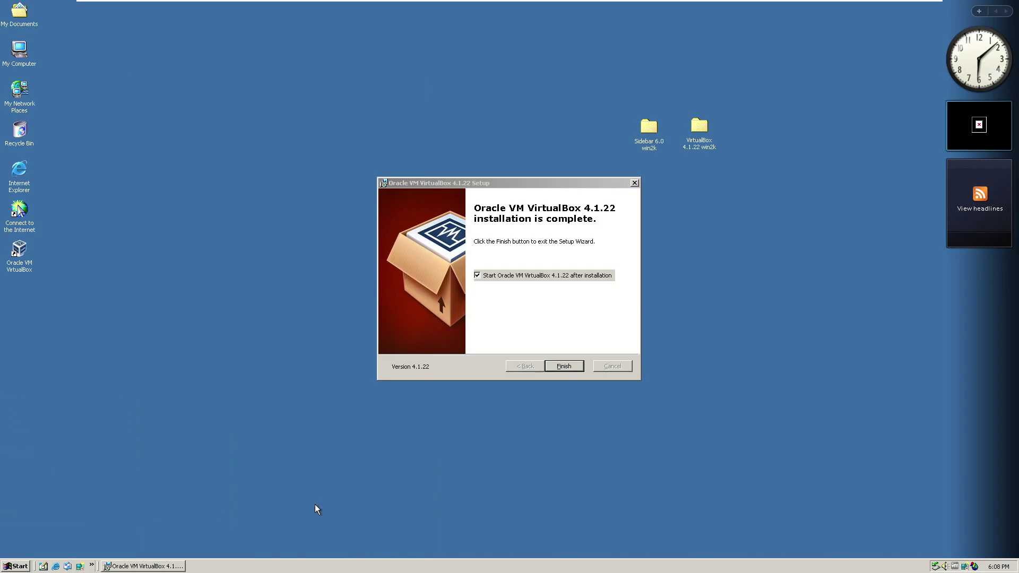
{"action": "left_click", "coordinate": [551, 365]}
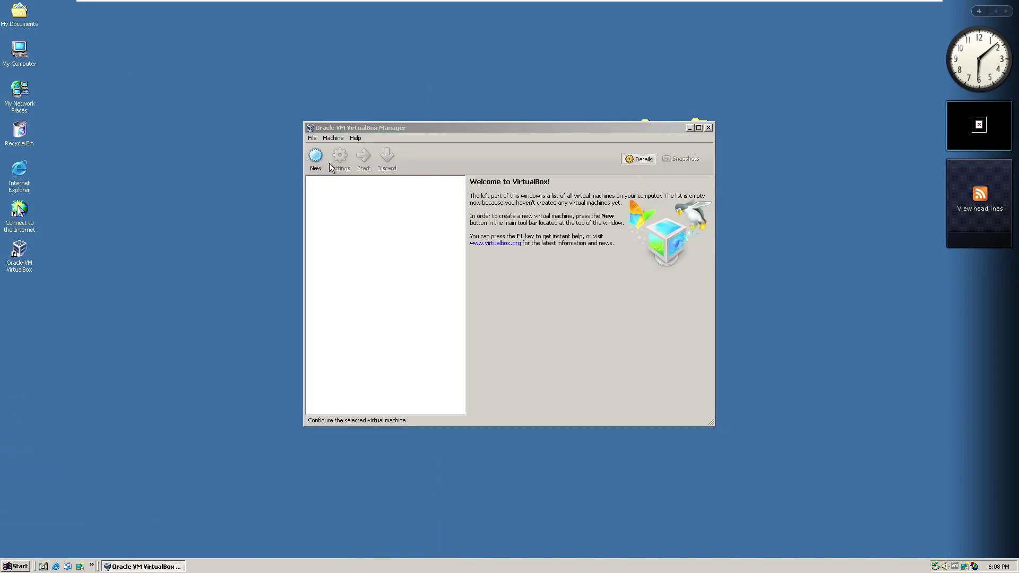
Begin a new virtual machine named Windows XP with 192 MB of base memory and a new start-up disk.
{"action": "left_click", "coordinate": [320, 166]}
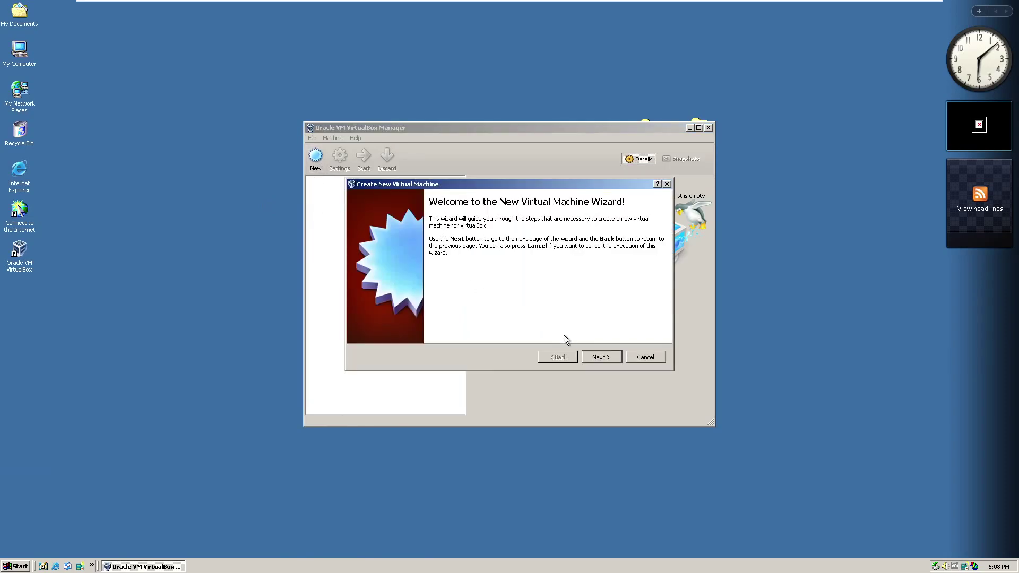
{"action": "left_click", "coordinate": [590, 355]}
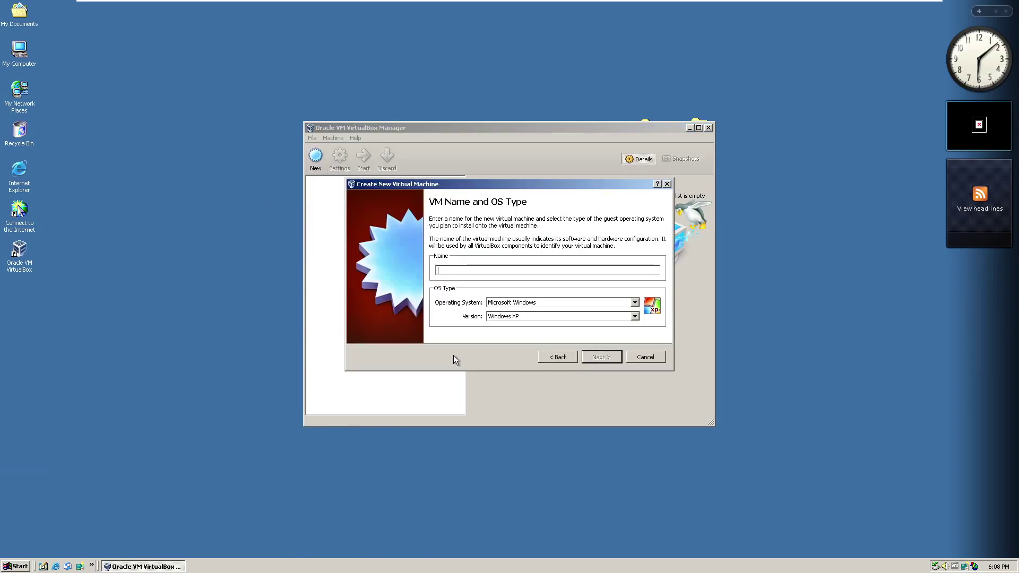
{"action": "type", "text": "Windows XP"}
{"action": "key", "text": "Return"}
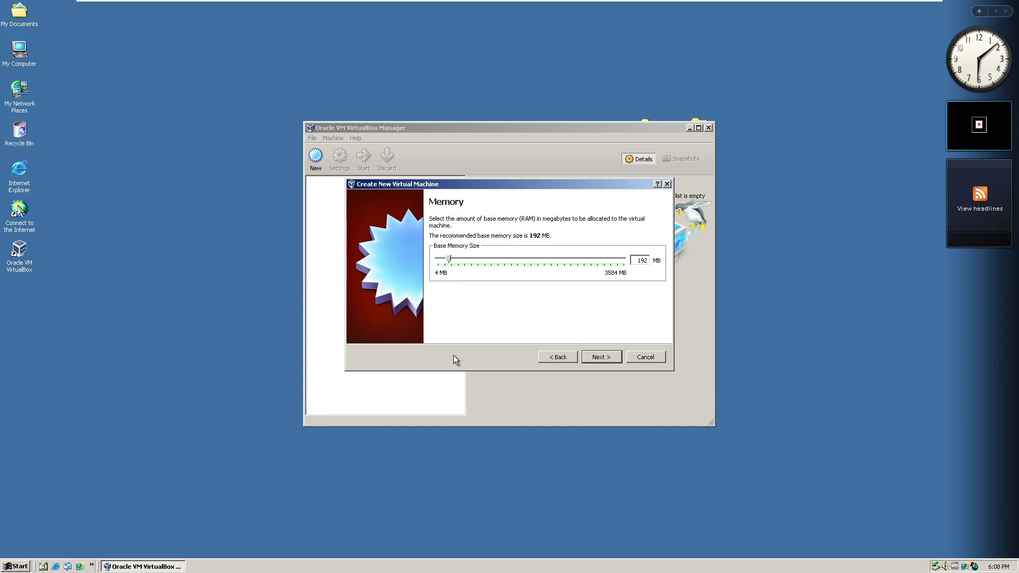
{"action": "key", "text": "Return"}
{"action": "key", "text": "Return"}
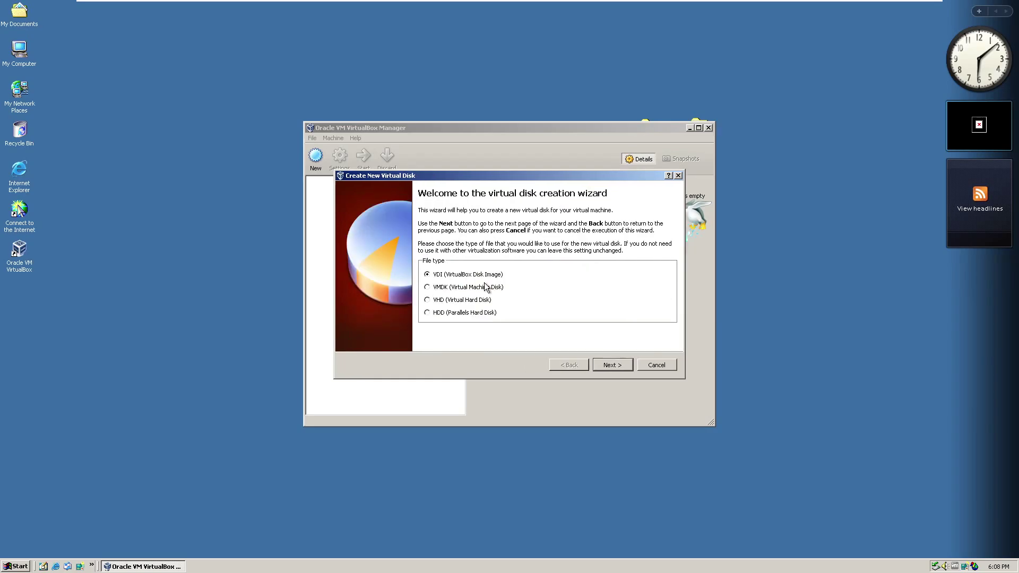
Create a dynamically allocated 10 GB VHD disk named Windows XP and complete the virtual machine.
{"action": "left_click", "coordinate": [428, 300]}
{"action": "key", "text": "Return"}
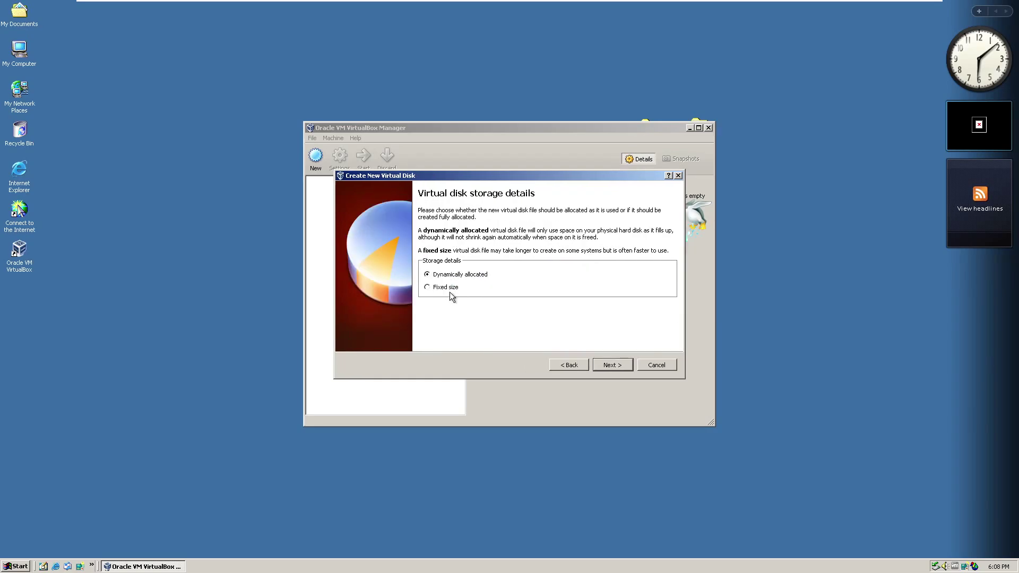
{"action": "key", "text": "Return"}
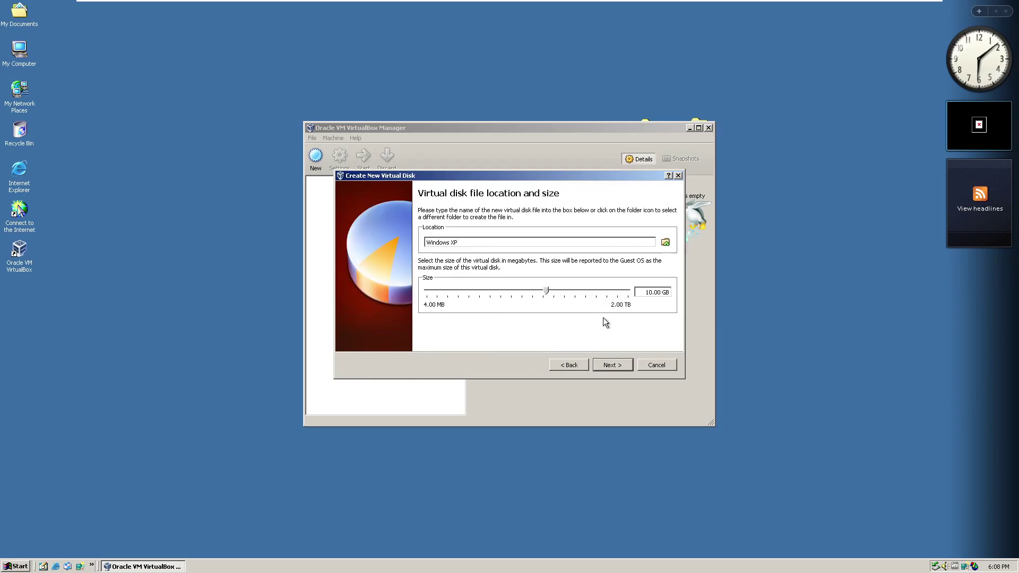
{"action": "left_click", "coordinate": [610, 364]}
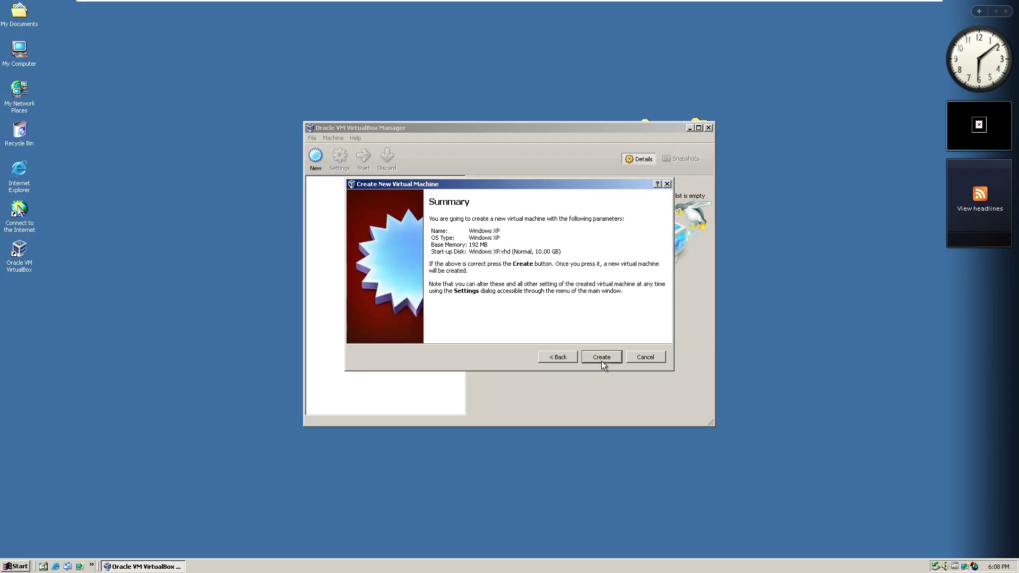
{"action": "left_click", "coordinate": [600, 360]}
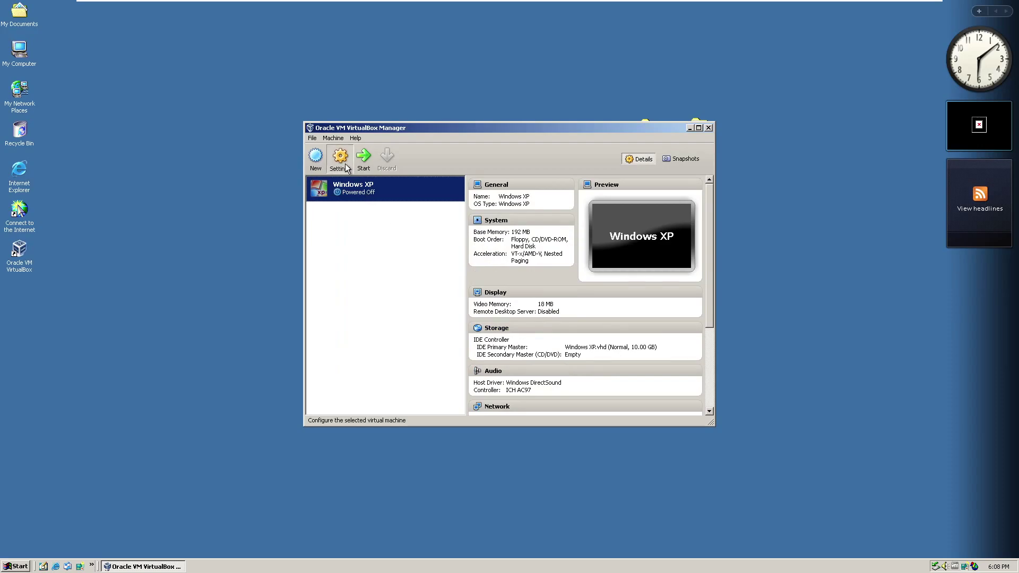
Enable PAE/NX for the Windows XP virtual machine's processor and save its settings.
{"action": "left_click", "coordinate": [340, 158]}
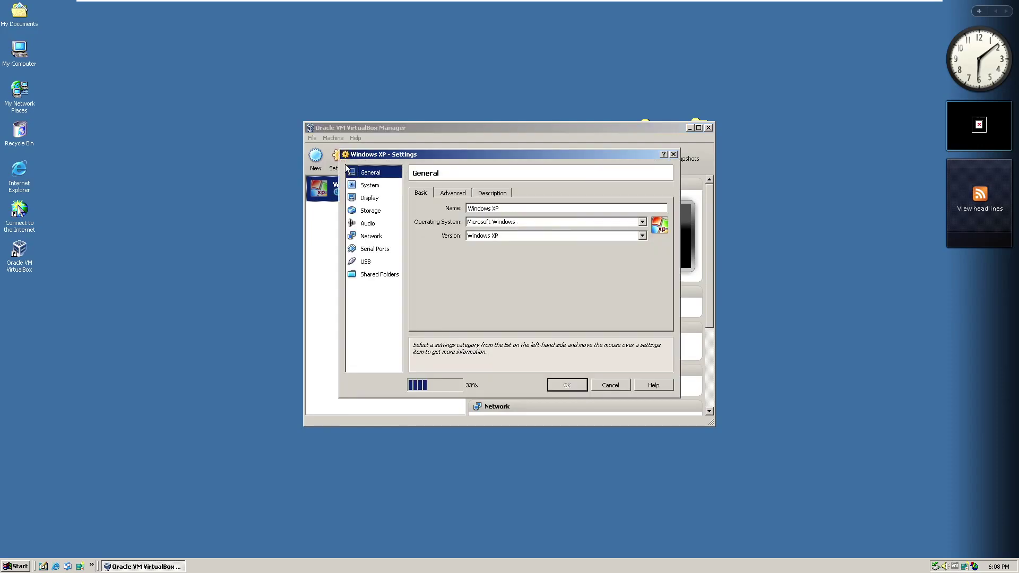
{"action": "left_click", "coordinate": [365, 185]}
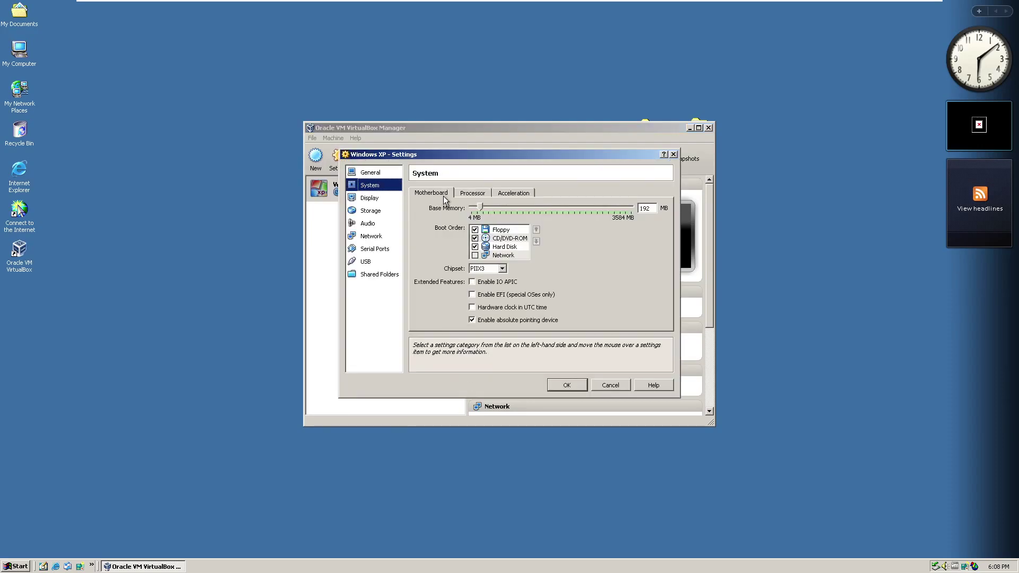
{"action": "left_click", "coordinate": [472, 194]}
{"action": "left_click", "coordinate": [471, 250]}
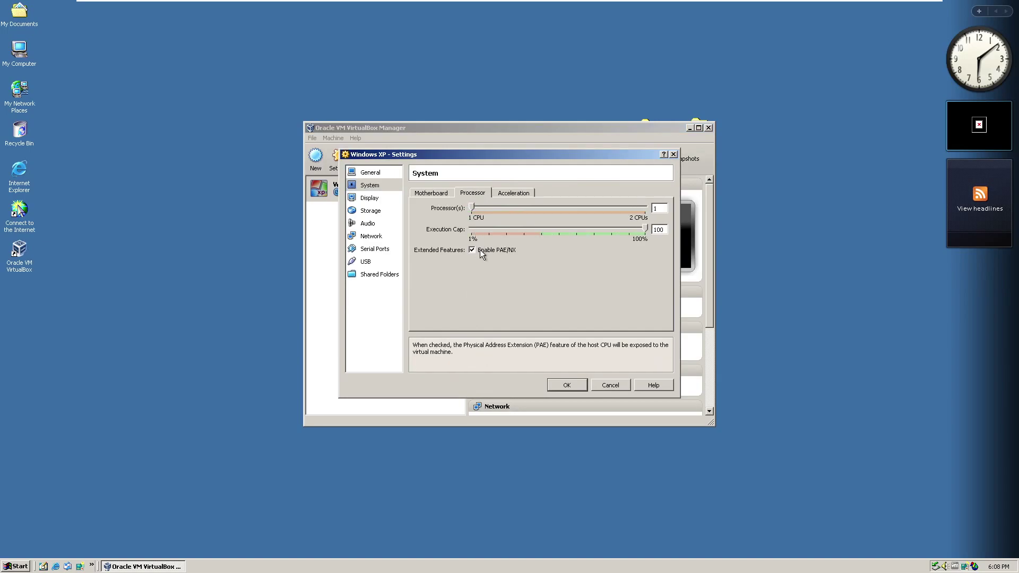
{"action": "left_click", "coordinate": [560, 385]}
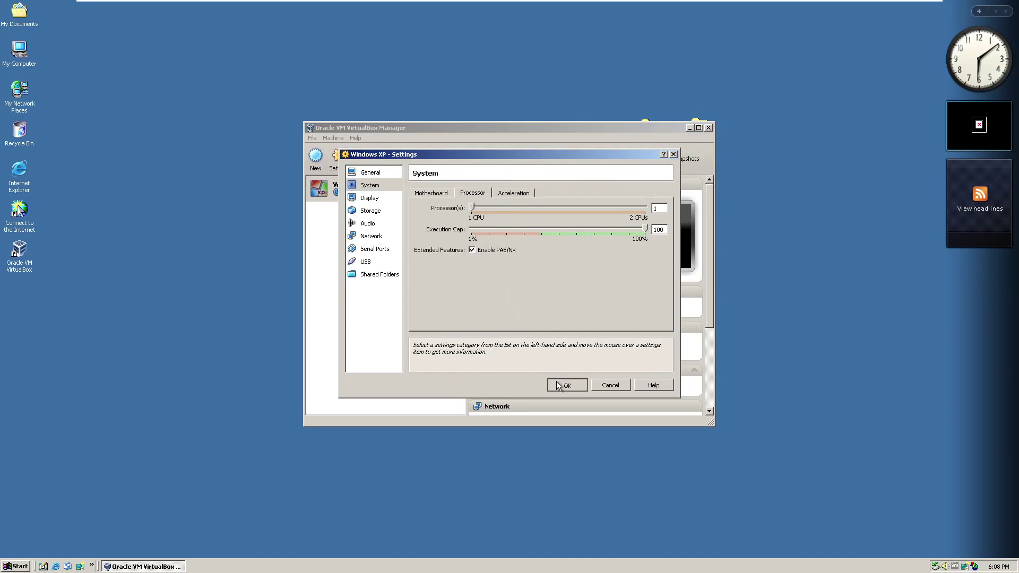
Start the Windows XP virtual machine, dismissing the keyboard capture information and cancelling the First Run Wizard.
{"action": "left_click", "coordinate": [363, 157]}
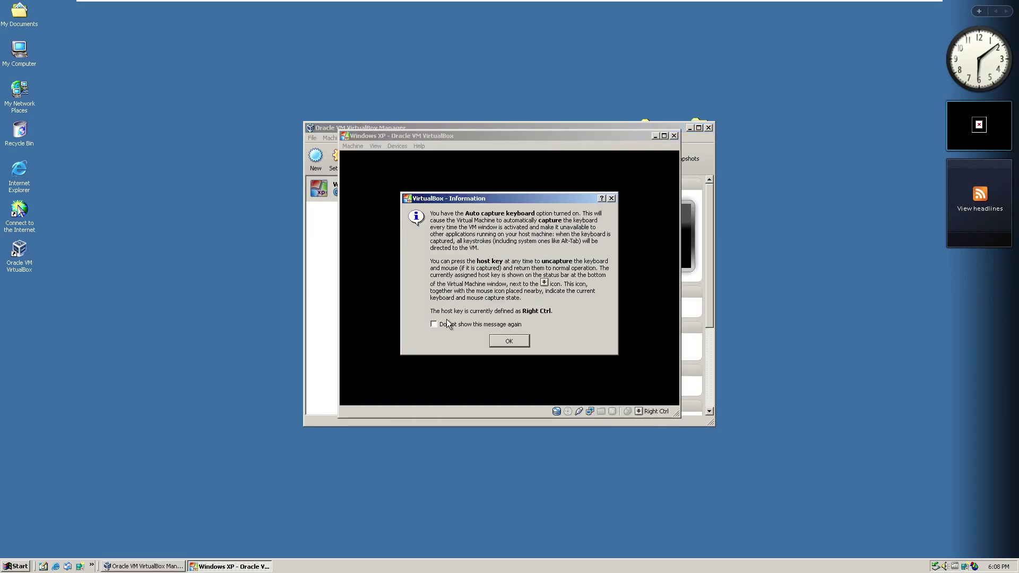
{"action": "left_click", "coordinate": [503, 342]}
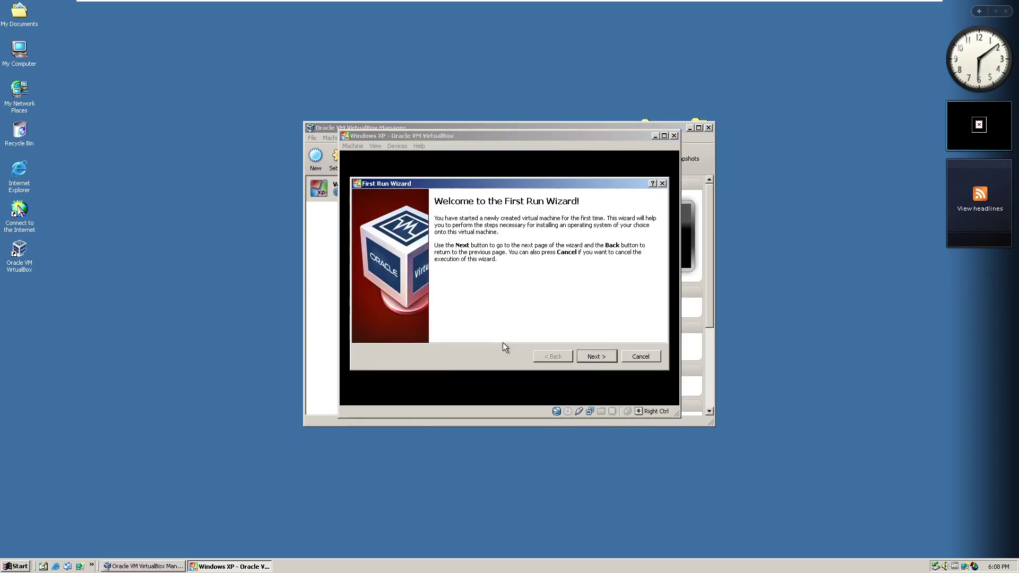
{"action": "left_click", "coordinate": [637, 356]}
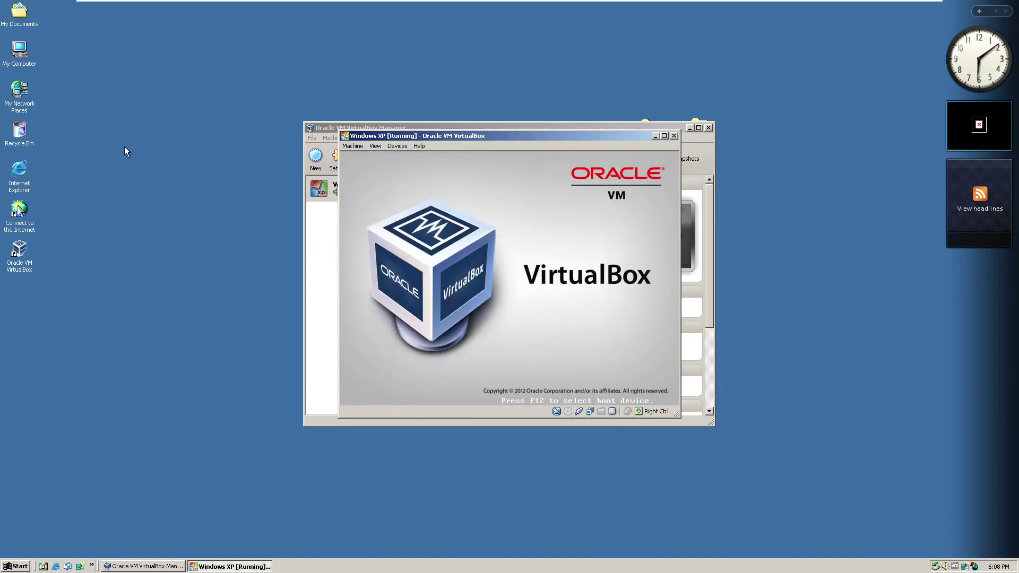
View the system properties of My Computer and move the running virtual machine's window clear of the VirtualBox Manager's machine list.
{"action": "right_click", "coordinate": [24, 54]}
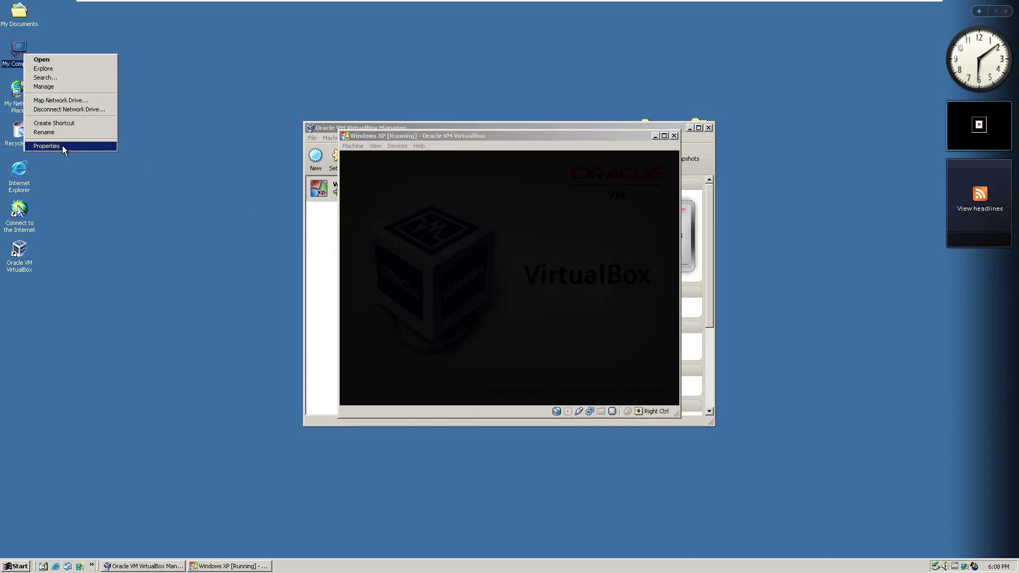
{"action": "left_click", "coordinate": [62, 146]}
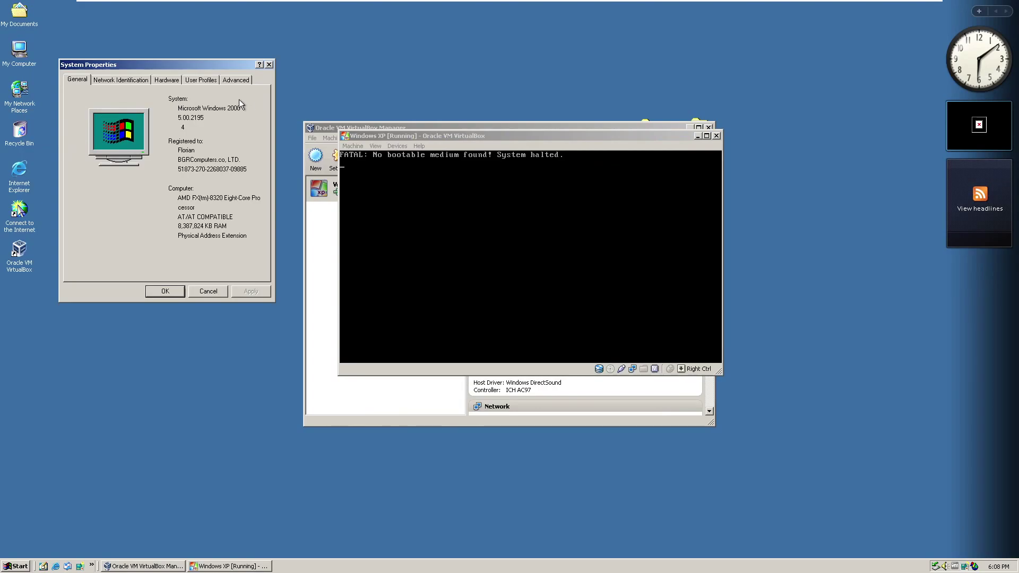
{"action": "left_click_drag", "start_coordinate": [406, 137], "coordinate": [585, 33]}
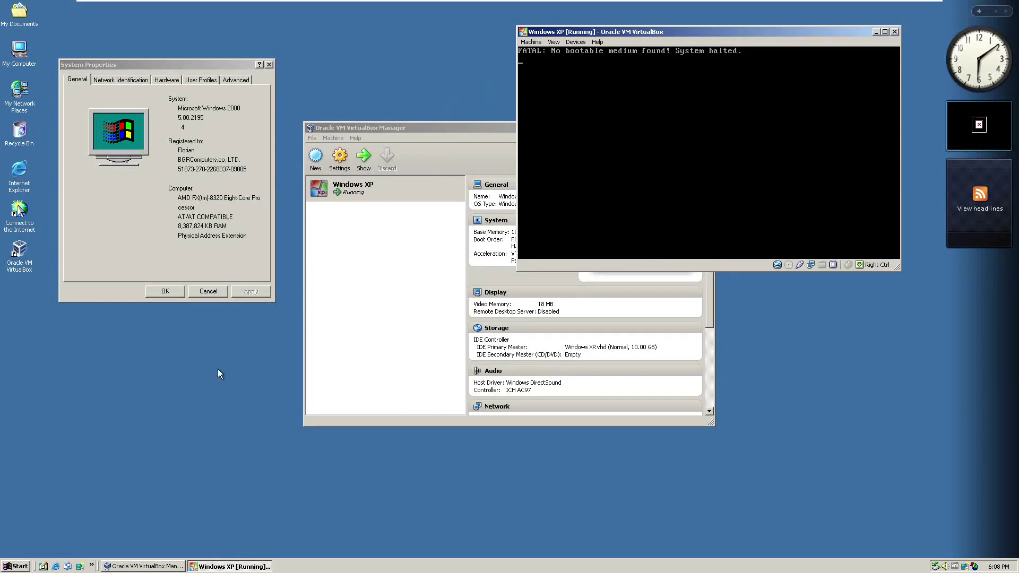
Open Notepad clear of the virtual machine window and write "I finally managed getting VirtualBox 4.1.22 to work on Windows 2000!".
{"action": "left_click", "coordinate": [20, 565]}
{"action": "mouse_move", "coordinate": [53, 446]}
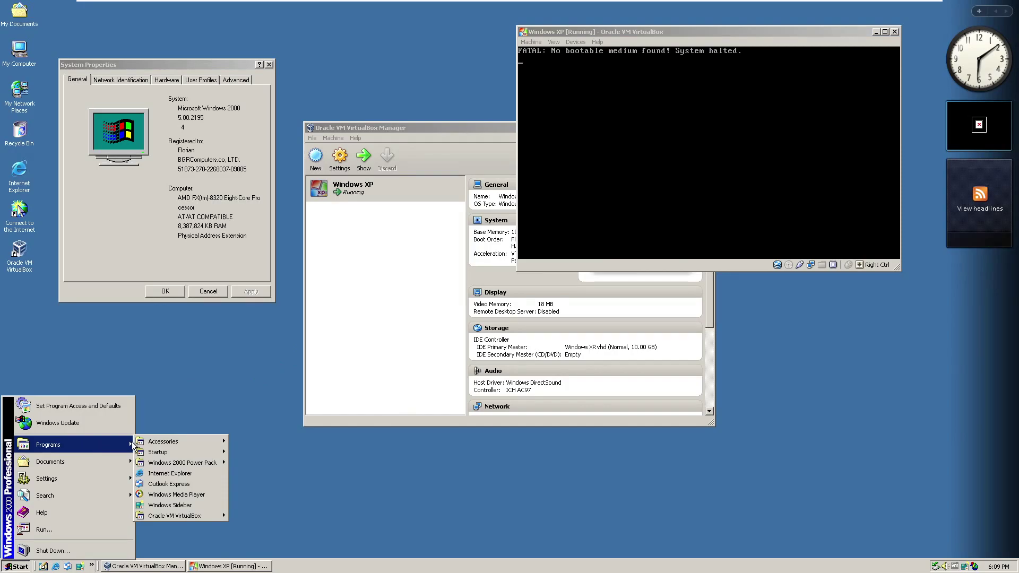
{"action": "mouse_move", "coordinate": [140, 445]}
{"action": "left_click", "coordinate": [251, 399]}
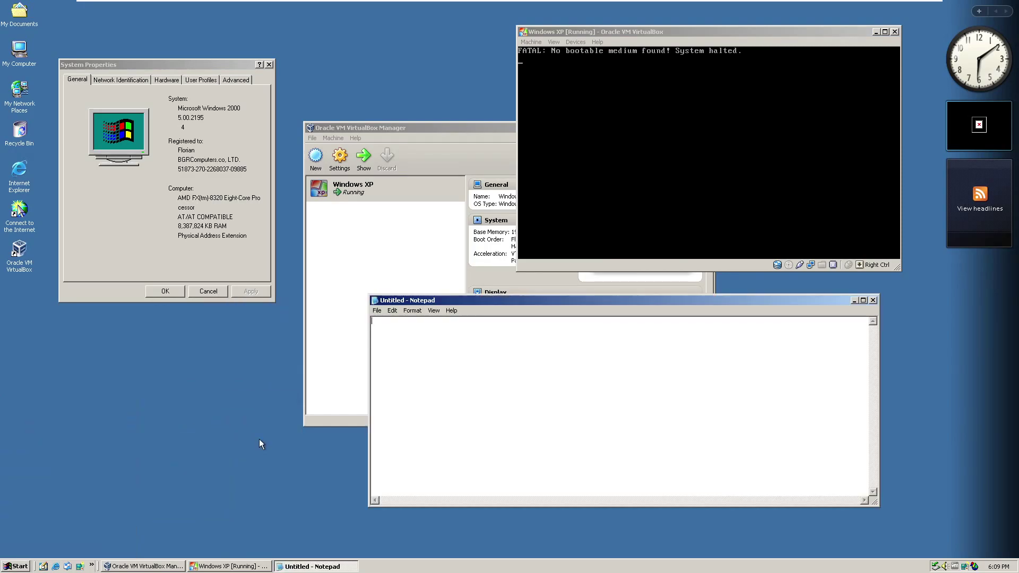
{"action": "left_click_drag", "start_coordinate": [455, 301], "coordinate": [202, 345]}
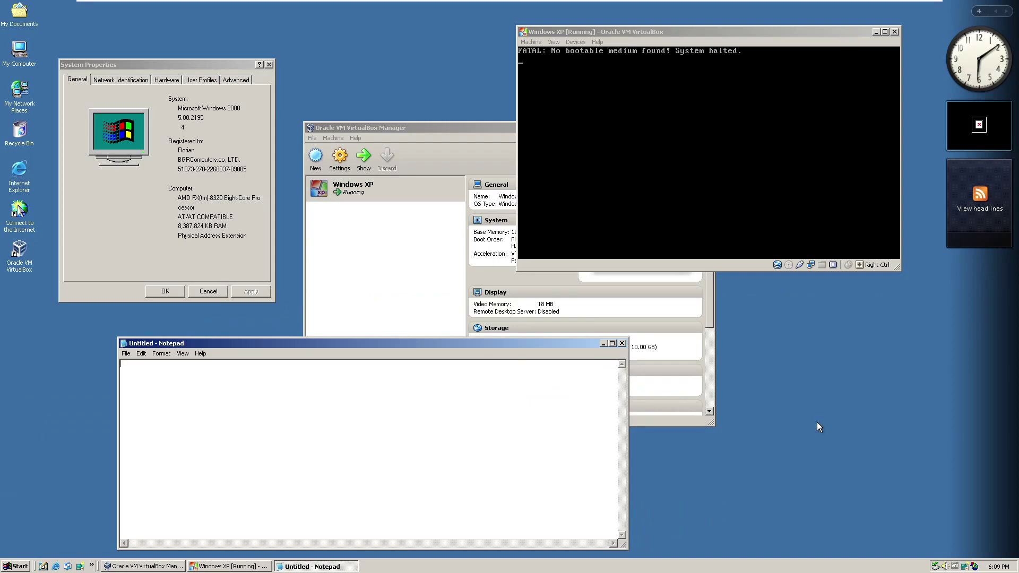
{"action": "type", "text": "I finally managed gettuing virtualBox 4.1.22 to work o"}
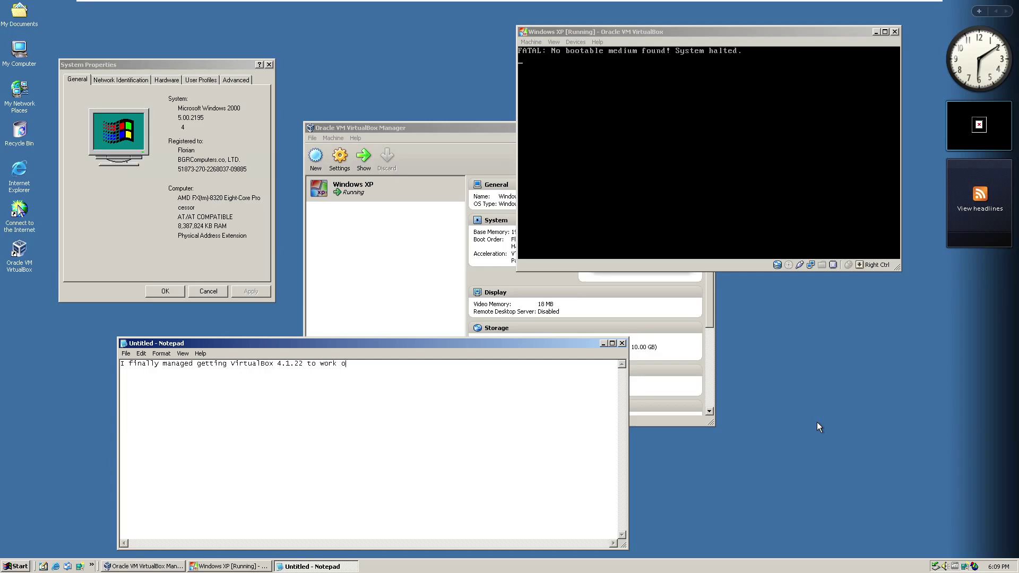
{"action": "type", "text": "n windows 2000!"}
Start a second paragraph with "Despite having Extended Kernel installed on Windows 2000, you need to have Extended Core".
{"action": "type", "text": "You need to"}
{"action": "type", "text": " have"}
{"action": "type", "text": "Despite"}
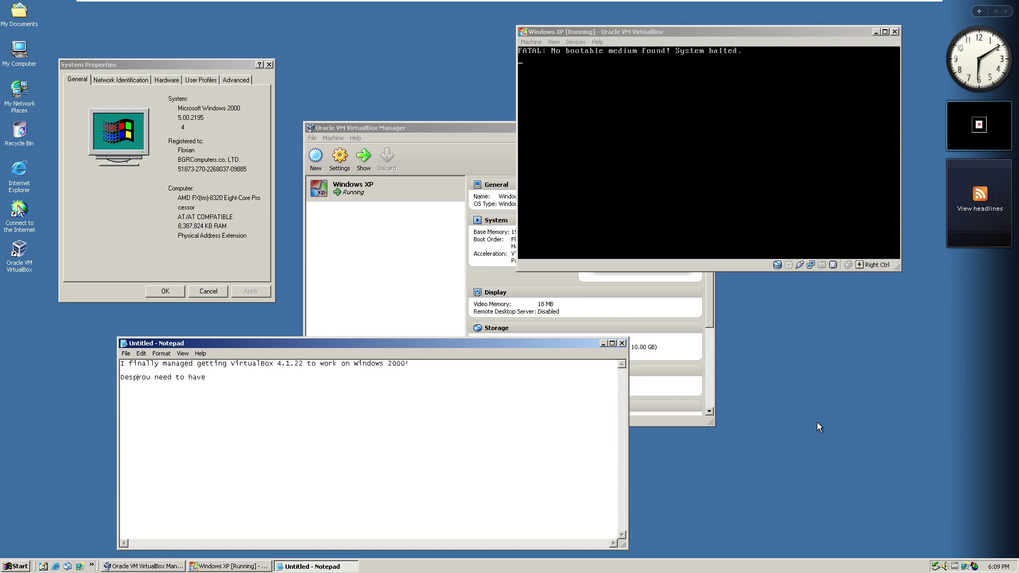
{"action": "type", "text": " having Extended Kernel insta"}
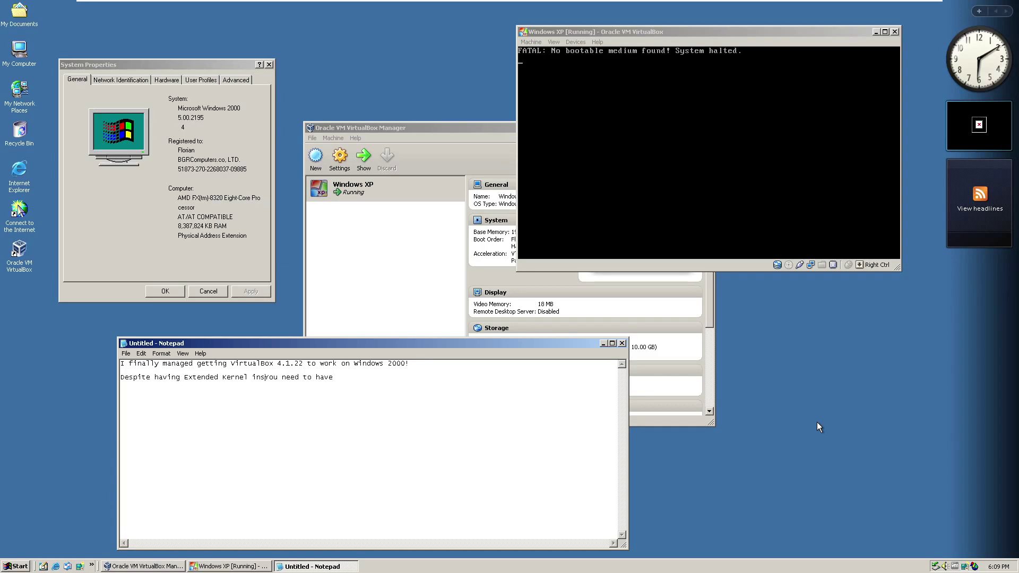
{"action": "type", "text": "lled on Windows 2000,"}
{"action": "key", "text": "Delete"}
{"action": "type", "text": "y"}
{"action": "type", "text": "Extended "}
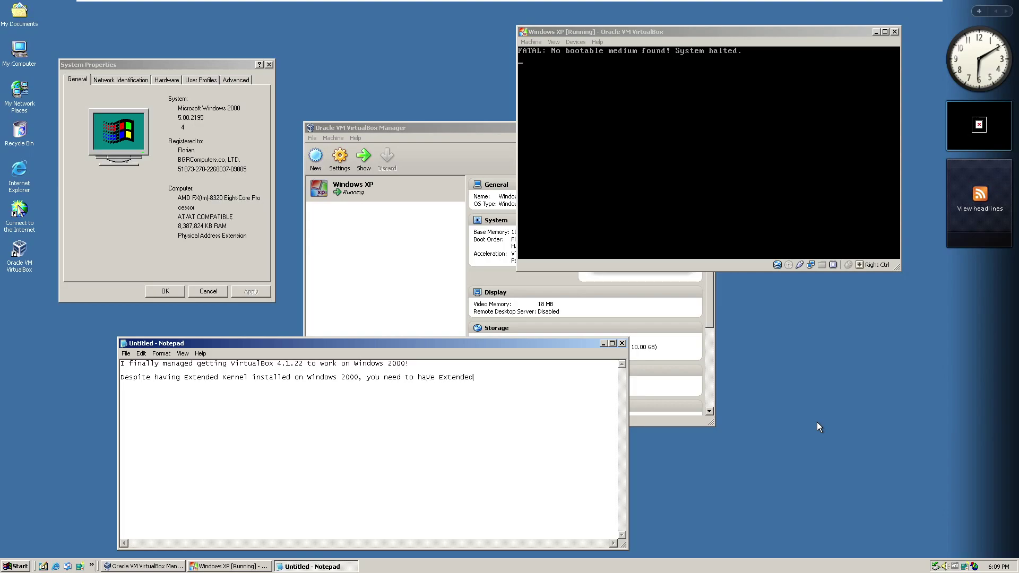
{"action": "type", "text": "Core"}
Continue the sentence about Extended Core, wording the added requirement as "and use the MSI XP compatibility".
{"action": "type", "text": "and have set the MSI compatibility to "}
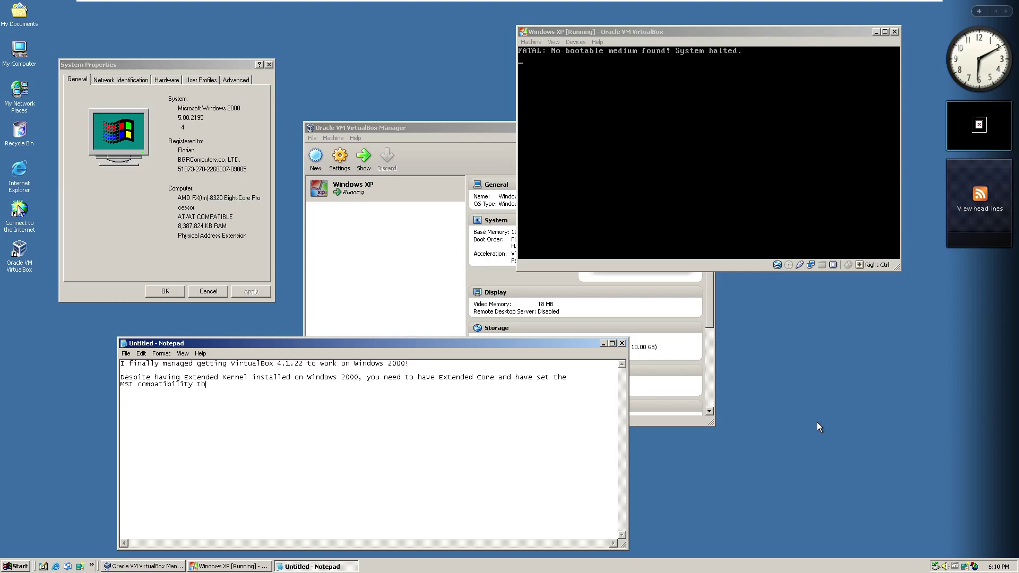
{"action": "type", "text": "XP"}
{"action": "double_click", "coordinate": [541, 376]}
{"action": "left_click_drag", "start_coordinate": [515, 380], "coordinate": [551, 381]}
{"action": "type", "text": "use"}
{"action": "type", "text": "XP"}
{"action": "mouse_move", "coordinate": [232, 384]}
{"action": "left_mouse_down"}
{"action": "mouse_move", "coordinate": [198, 392]}
{"action": "mouse_move", "coordinate": [232, 386]}
{"action": "mouse_move", "coordinate": [213, 391]}
{"action": "left_mouse_up"}
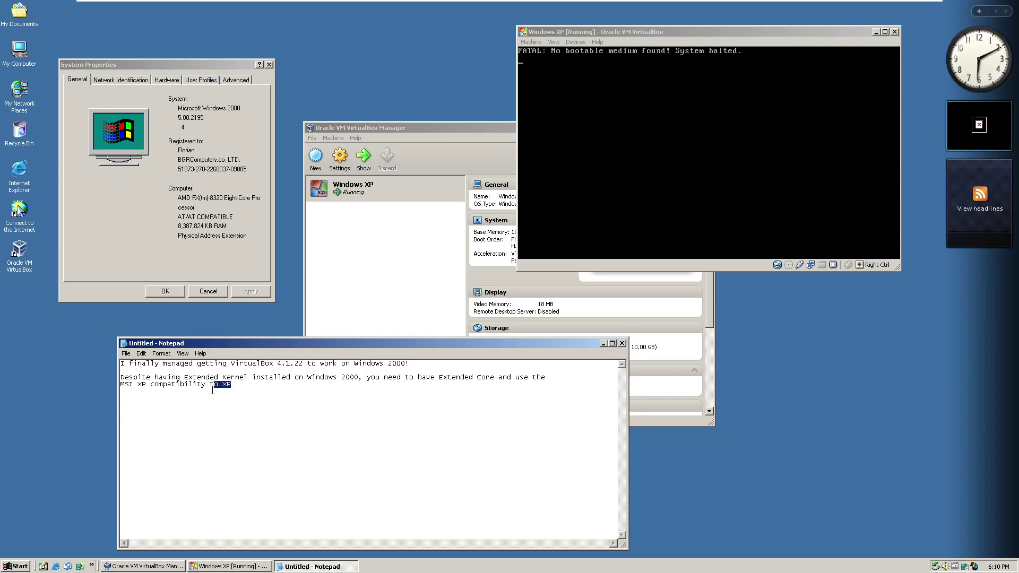
{"action": "key", "text": "BackSpace"}
{"action": "key", "text": "BackSpace"}
Finish the sentence with "to install VirtualBox 4.1.22 on Windows 2000, or otherwise it will NOT work." and leave a blank line.
{"action": "type", "text": "to install VirtualBox 4.1.22 on Windows"}
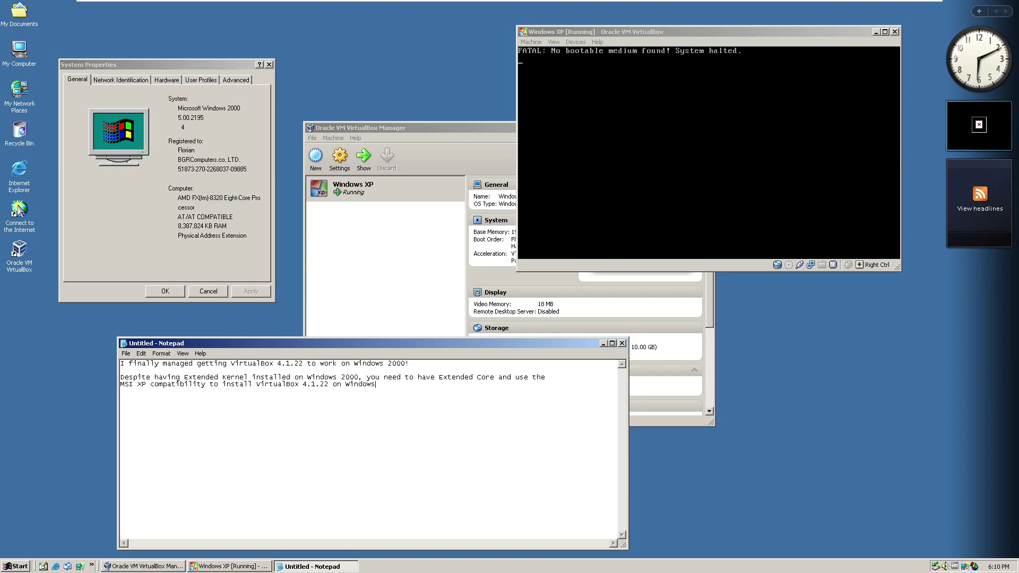
{"action": "type", "text": " 2000, or otherwise it will NOT work."}
{"action": "key", "text": "Return"}
{"action": "key", "text": "Return"}
Add the sentence "To install Windows 8, 8.1, 10, or 11 VM on Windows 2000, you MUST have an SSE2 processor with PAE/NX.".
{"action": "type", "text": "To install Windows 8, 8.1, 10, or 11 VM"}
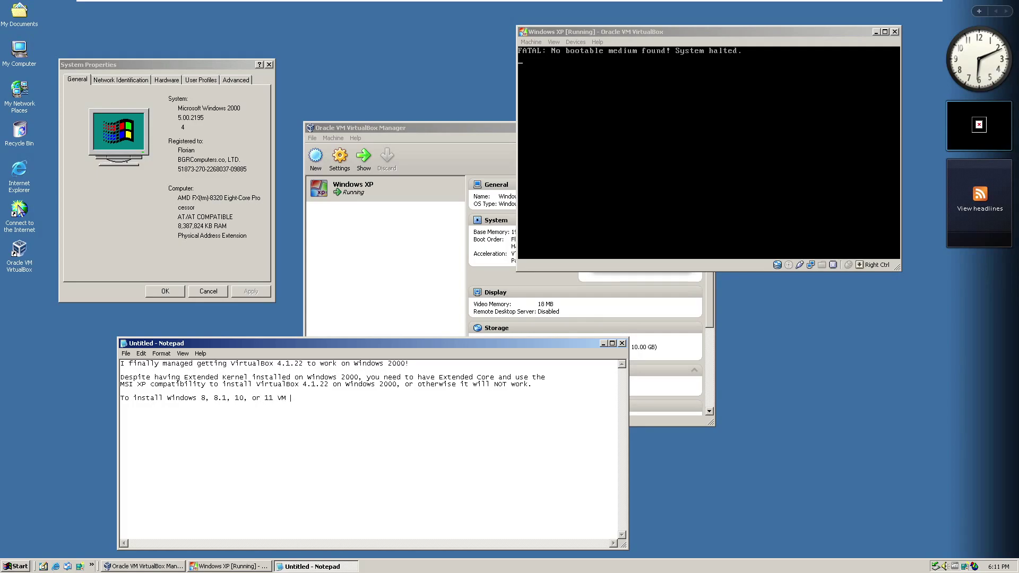
{"action": "type", "text": " on Windows 2000, you MUST have an SSE"}
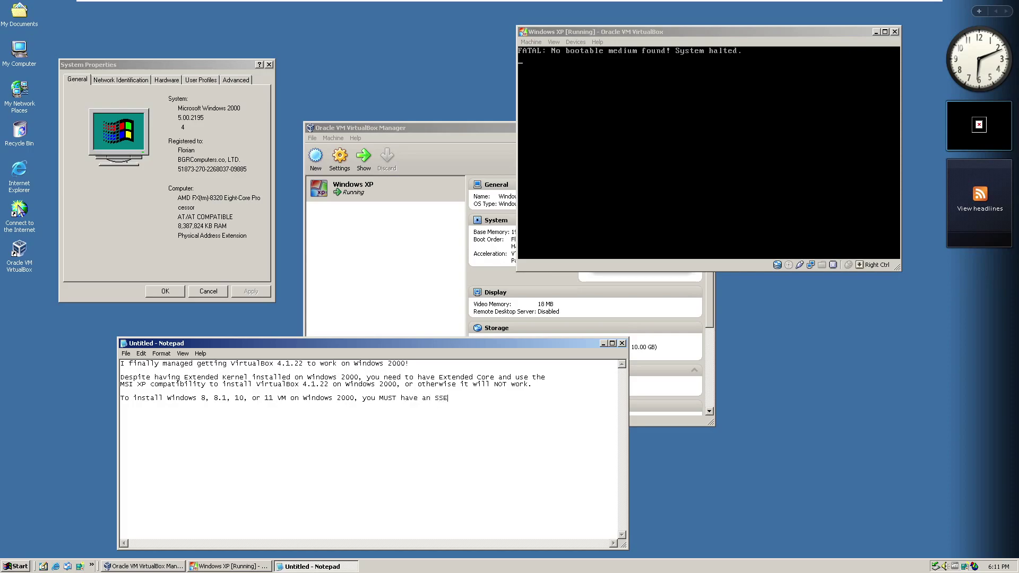
{"action": "type", "text": "2 processor with PAE"}
{"action": "type", "text": "/NX"}
{"action": "type", "text": "o"}
{"action": "type", "text": " ins"}
{"action": "key", "text": "BackSpace"}
{"action": "key", "text": "BackSpace"}
{"action": "key", "text": "BackSpace"}
{"action": "key", "text": "BackSpace"}
{"action": "key", "text": "BackSpace"}
{"action": "key", "text": "BackSpace"}
Add the line "Enabling PAE/NX is optional for guest OSes (up to Windows 7) on Windows 2000.".
{"action": "type", "text": "Enabling PAE"}
{"action": "key", "text": "BackSpace"}
{"action": "type", "text": "/NX is op"}
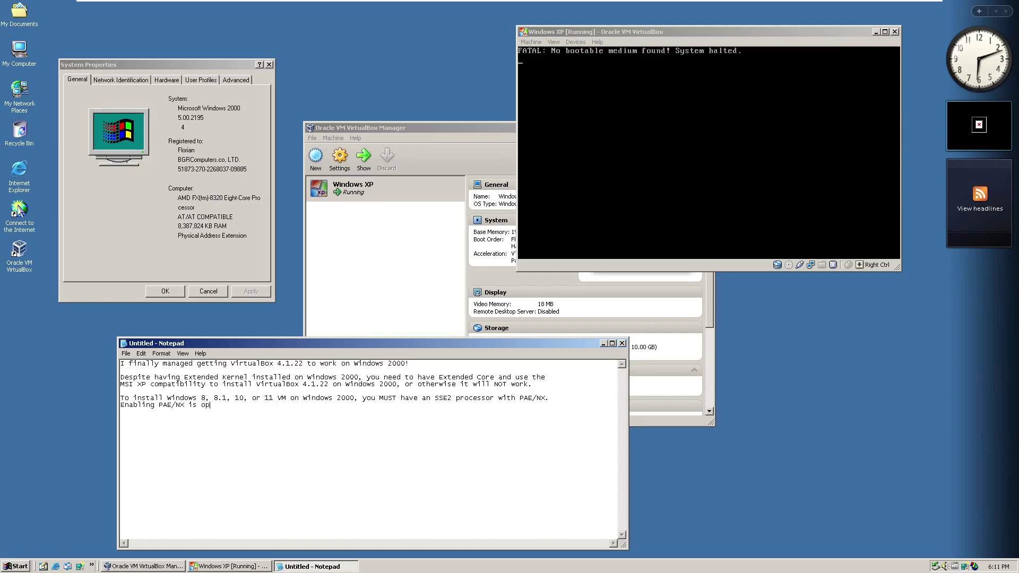
{"action": "type", "text": "tional for guest"}
{"action": "type", "text": "OSes (up to windows 7) on Windows"}
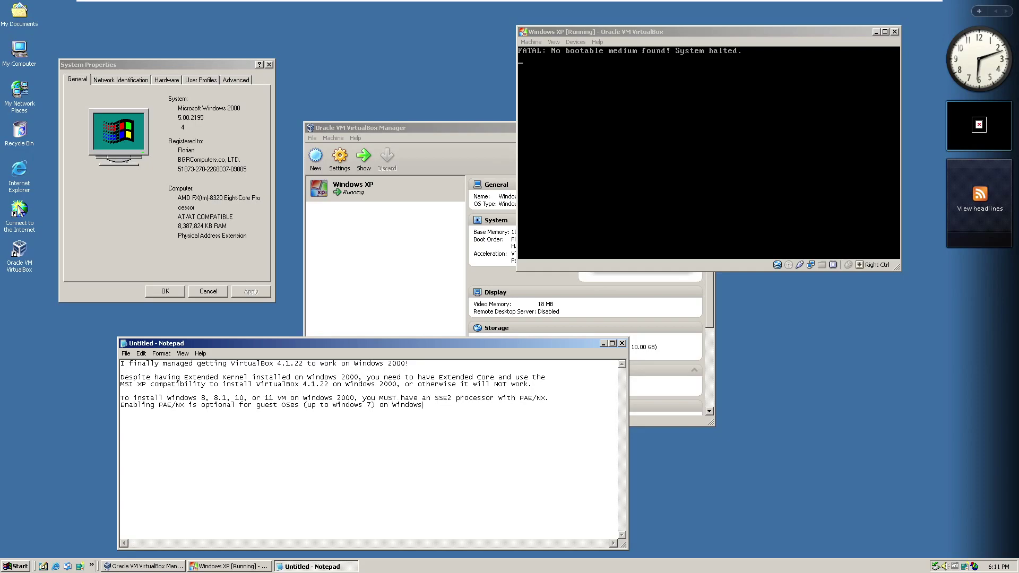
{"action": "type", "text": " 2000."}
Close the note with a separate sign-off giving the author's name and BGRComputers.co, LTD., followed by "Signing off.".
{"action": "key", "text": "Return"}
{"action": "key", "text": "Return"}
{"action": "type", "text": "This is Florian/BGRComputers.co,  LTD"}
{"action": "left_click", "coordinate": [265, 418]}
{"action": "key", "text": "BackSpace"}
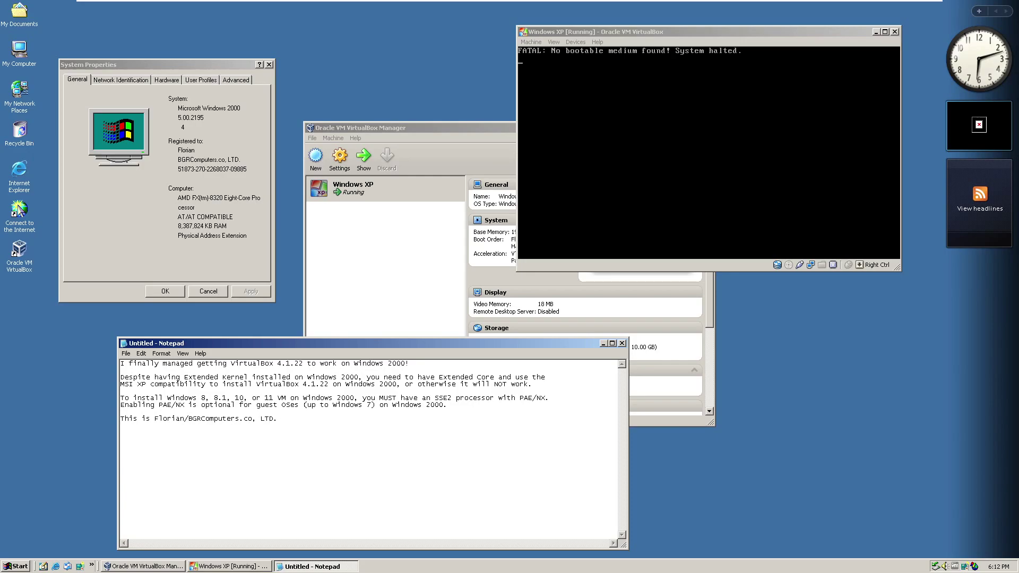
{"action": "type", "text": "igning offh"}
{"action": "key", "text": "BackSpace"}
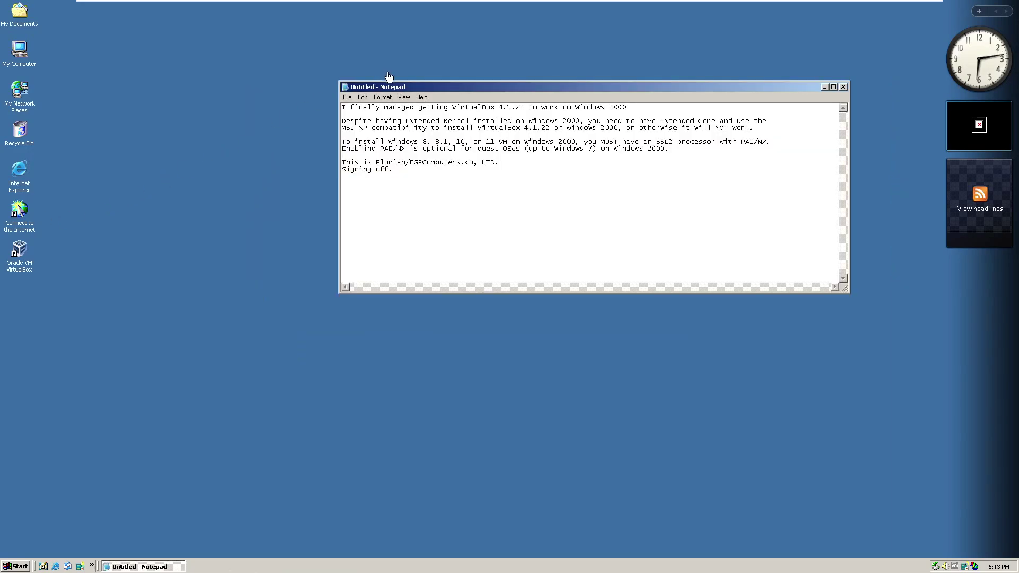
Insert the paragraph "Enabling VT-x/AMD-V is recommended for VirtualBox 4.1.22 on Windows 2000." above the sign-off, separated by blank lines.
{"action": "key", "text": "Return"}
{"action": "type", "text": "Enabling"}
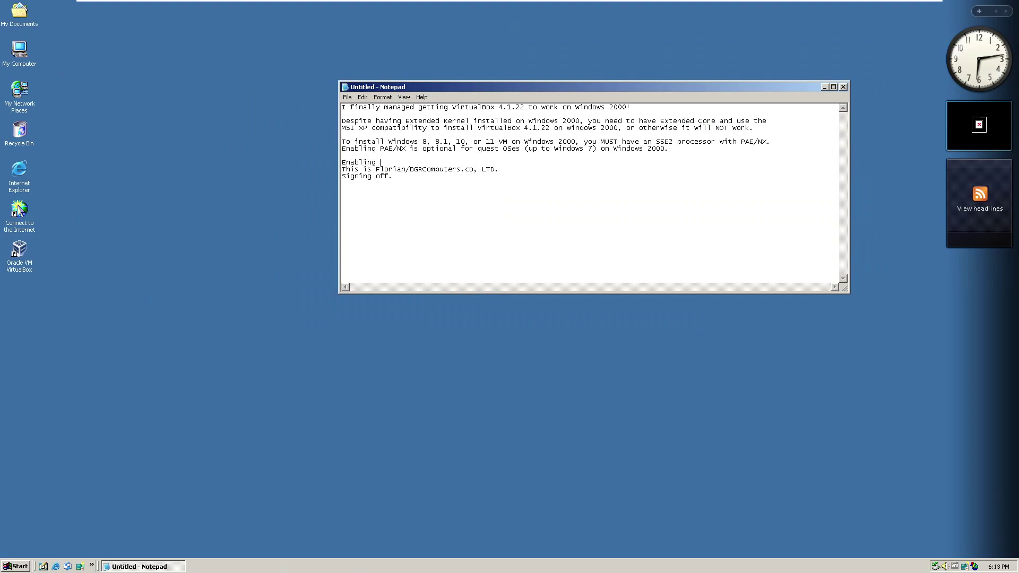
{"action": "type", "text": " VT-x"}
{"action": "type", "text": " is recommended"}
{"action": "type", "text": "/AMD-V"}
{"action": "type", "text": " is recommended "}
{"action": "type", "text": "for Virtual"}
{"action": "type", "text": "Box 4.1.2"}
{"action": "type", "text": "2 on Windows"}
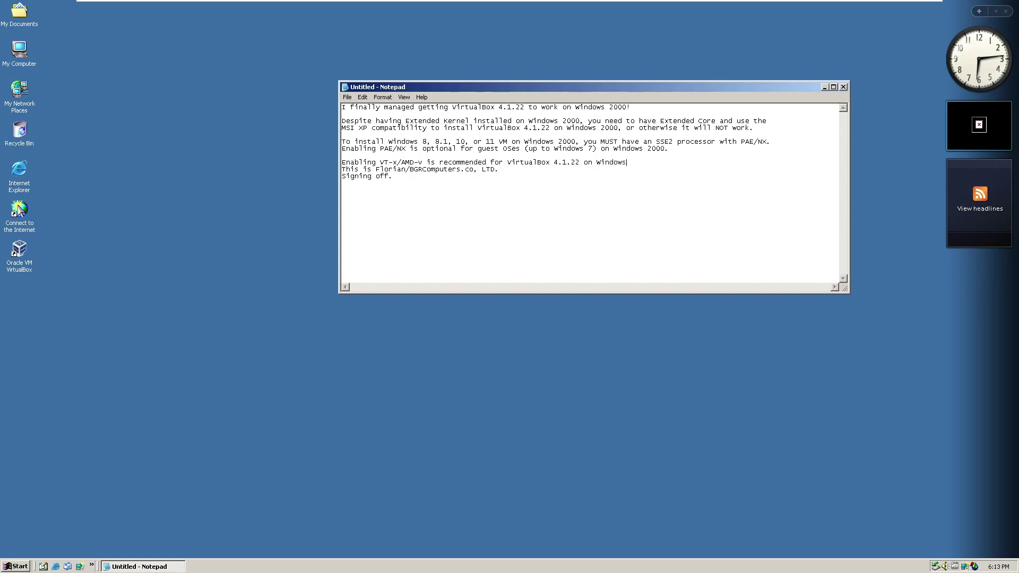
{"action": "type", "text": " 2000."}
{"action": "key", "text": "Return"}
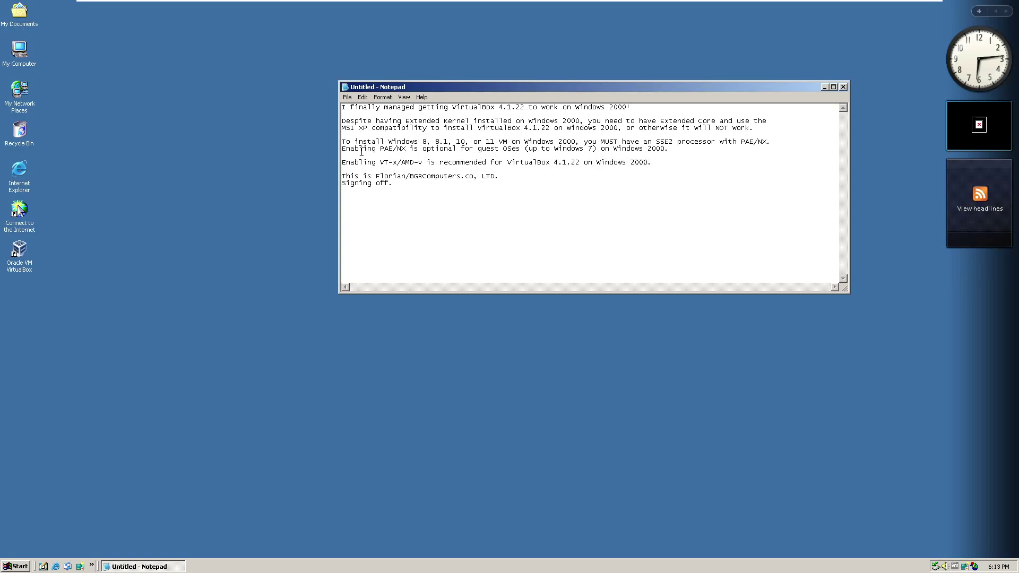